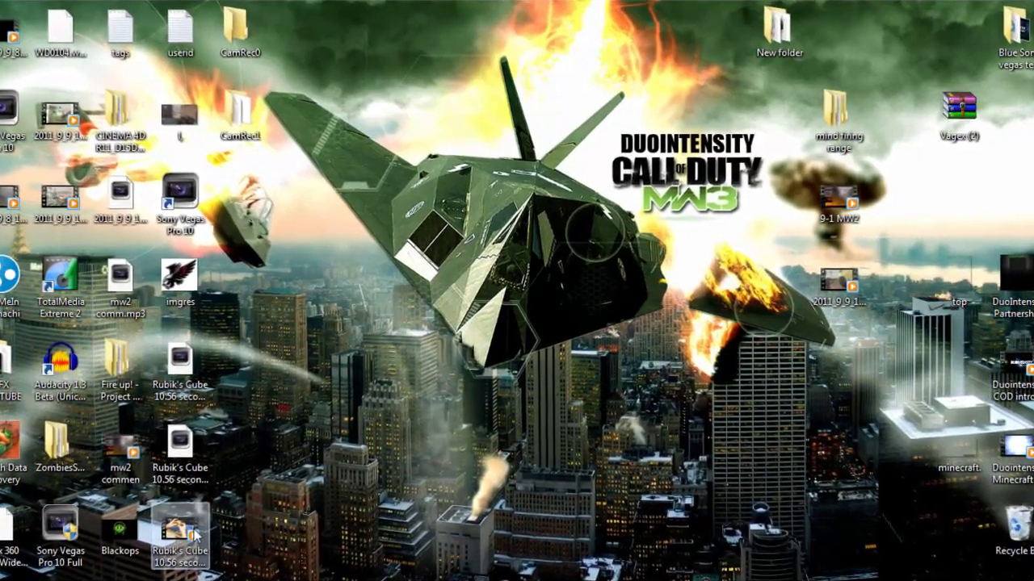
Drag the Rubik's Cube video file from the desktop into the Vegas Pro timeline
{"action": "left_click_drag", "start_coordinate": [197, 521], "coordinate": [180, 445]}
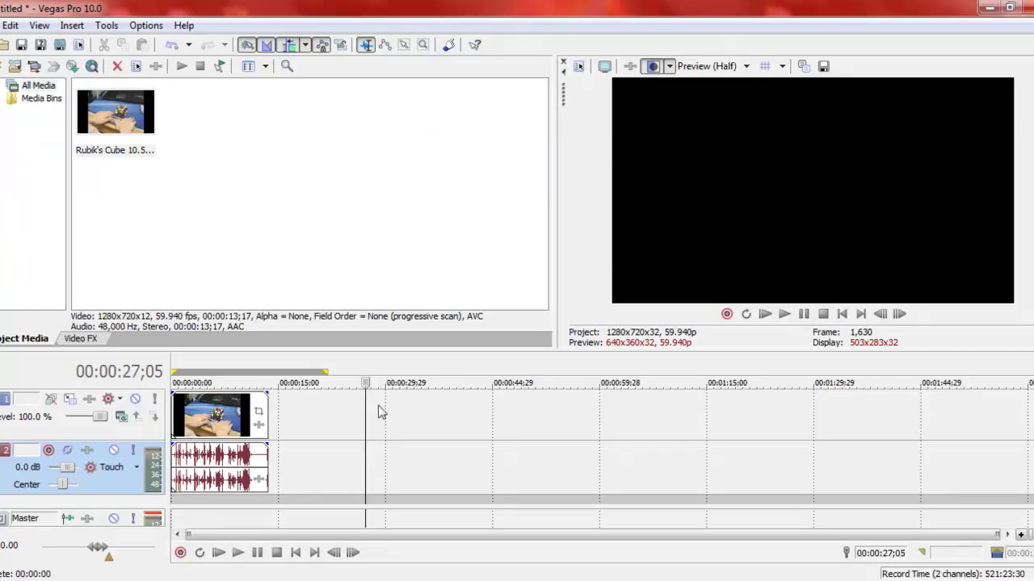
Play the Rubik's Cube clip from the project start through to its end at 00:00:13;23
{"action": "key", "text": "ctrl+Home"}
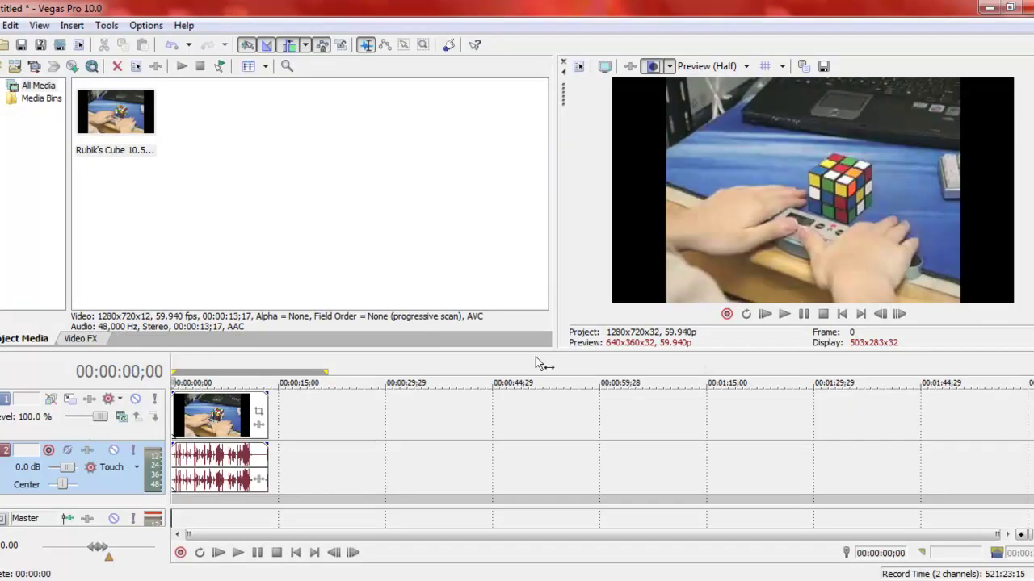
{"action": "left_click", "coordinate": [783, 314]}
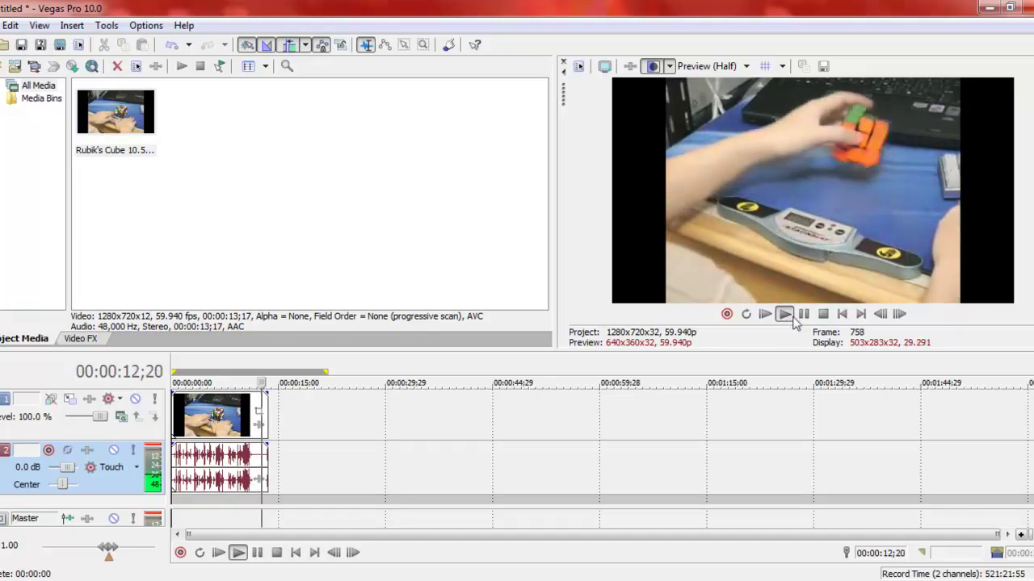
{"action": "left_click", "coordinate": [803, 316]}
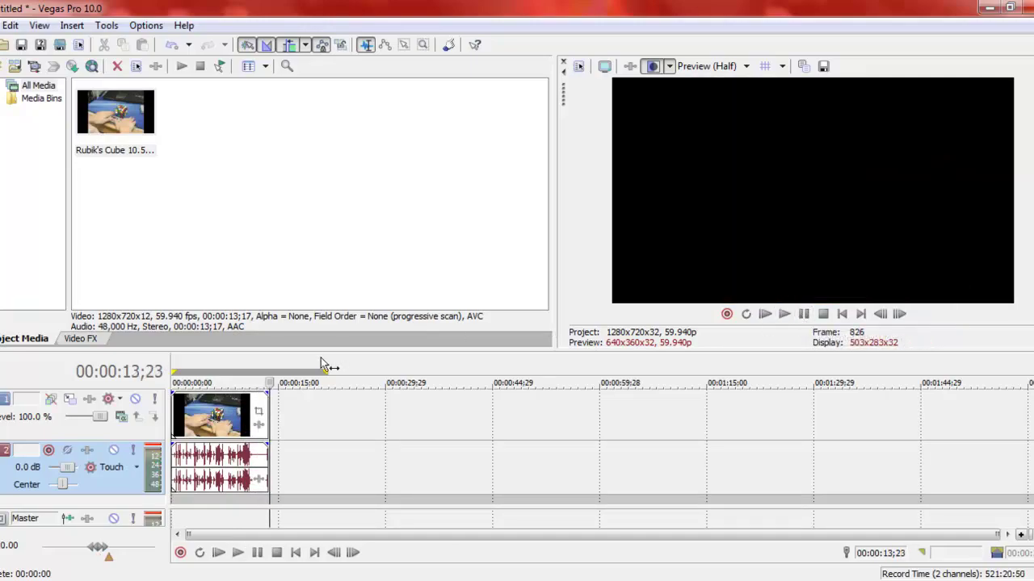
Time-stretch the clip to end at about 00:00:24;21 and preview the slow-motion result
{"action": "left_click", "coordinate": [348, 433]}
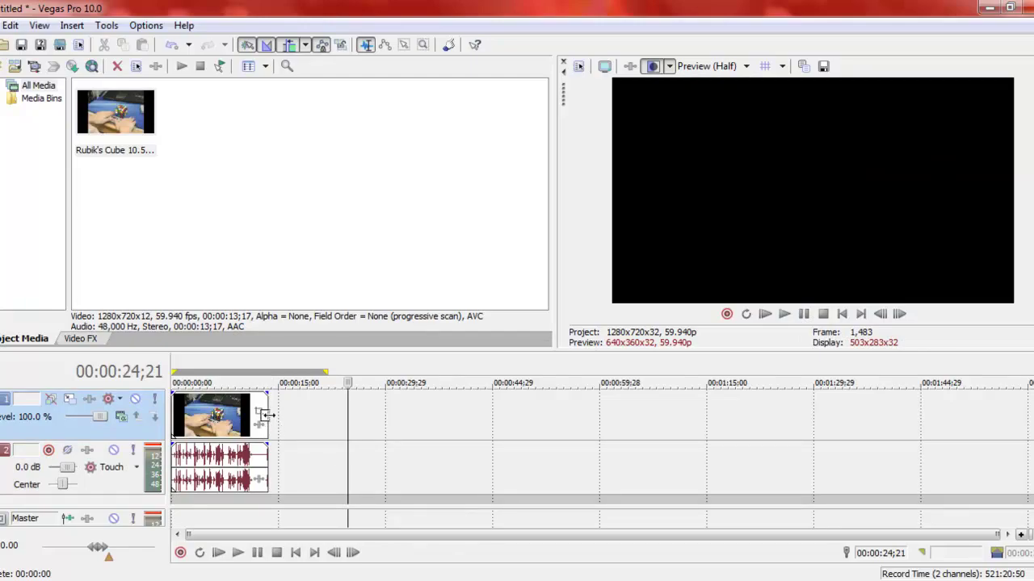
{"action": "left_click_drag", "start_coordinate": [267, 415], "coordinate": [342, 415]}
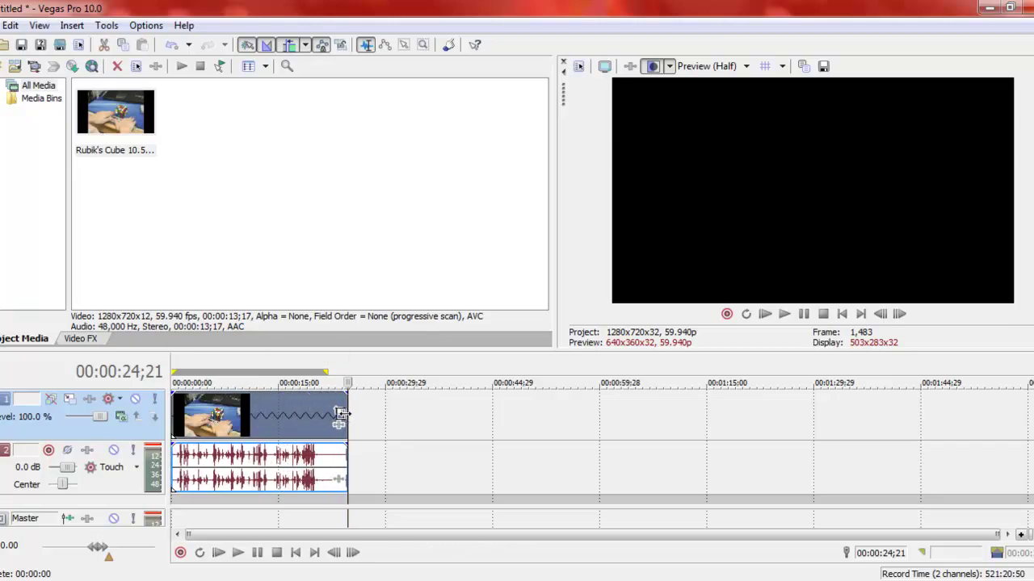
{"action": "left_click", "coordinate": [173, 417]}
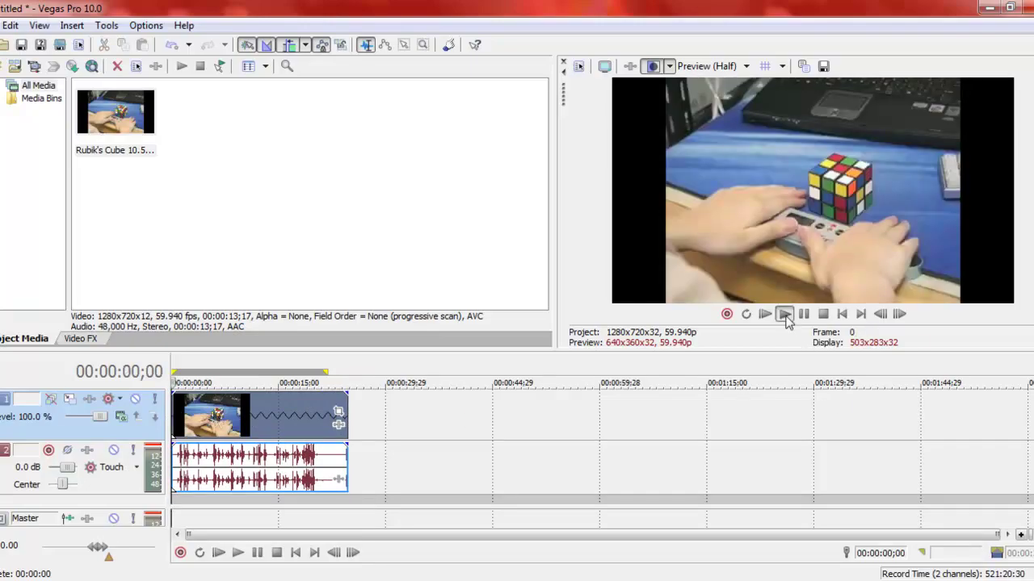
{"action": "left_click", "coordinate": [783, 314]}
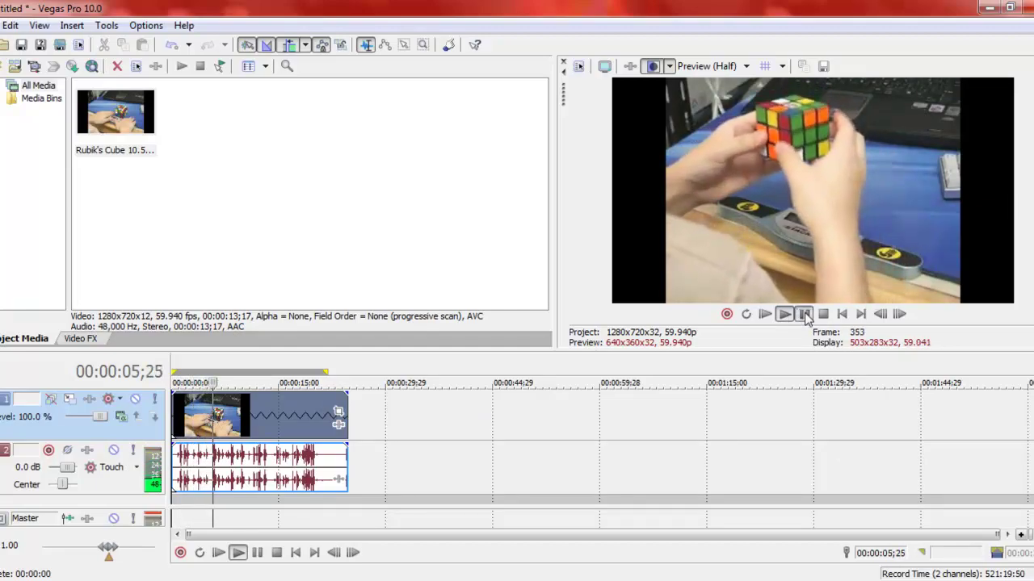
{"action": "left_click", "coordinate": [804, 315]}
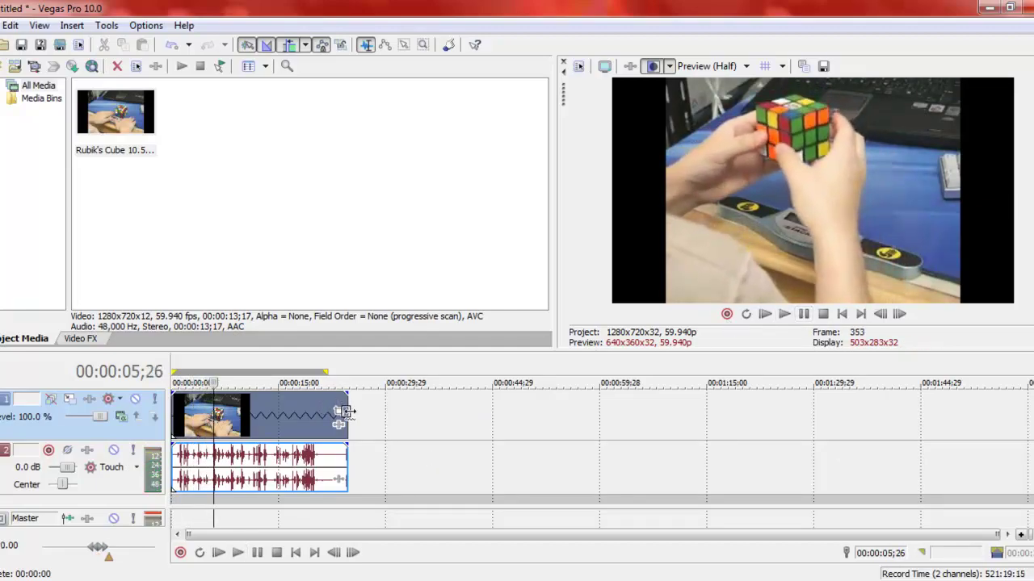
Compress the clip to about 4 seconds, preview it, then stretch it back to roughly 8
{"action": "left_click_drag", "start_coordinate": [346, 412], "coordinate": [195, 423]}
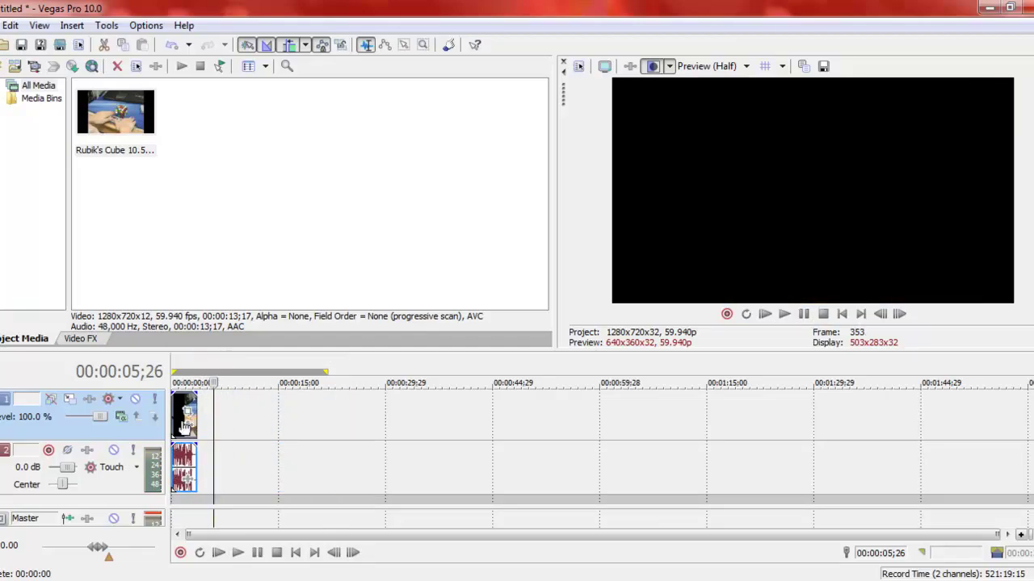
{"action": "left_click", "coordinate": [175, 422]}
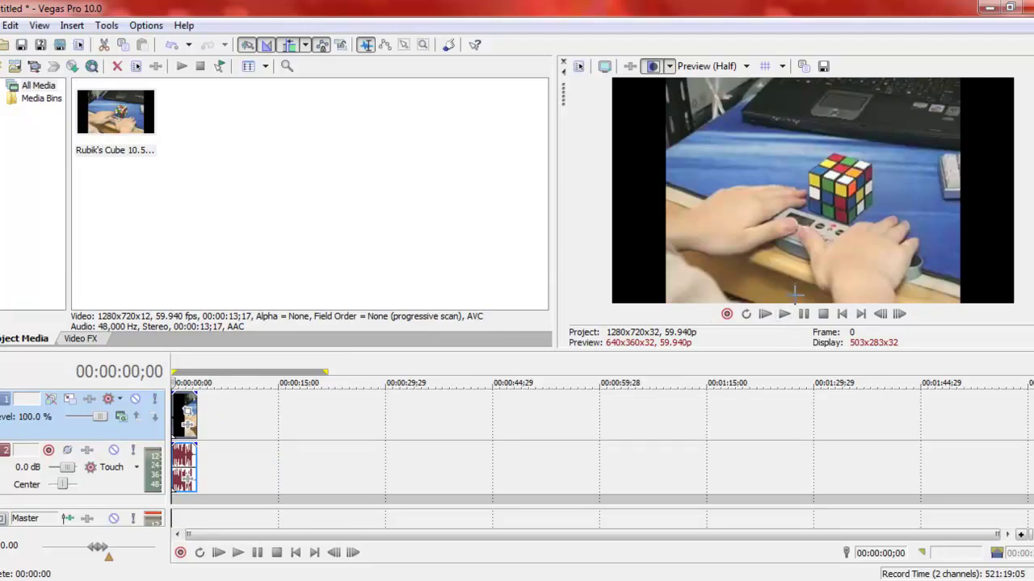
{"action": "left_click", "coordinate": [787, 313]}
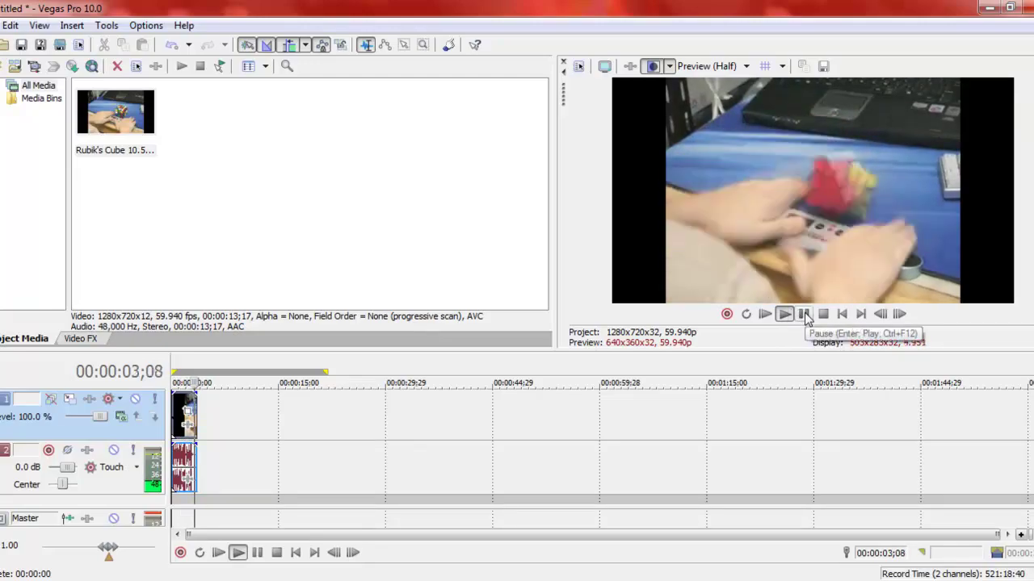
{"action": "left_click", "coordinate": [804, 314]}
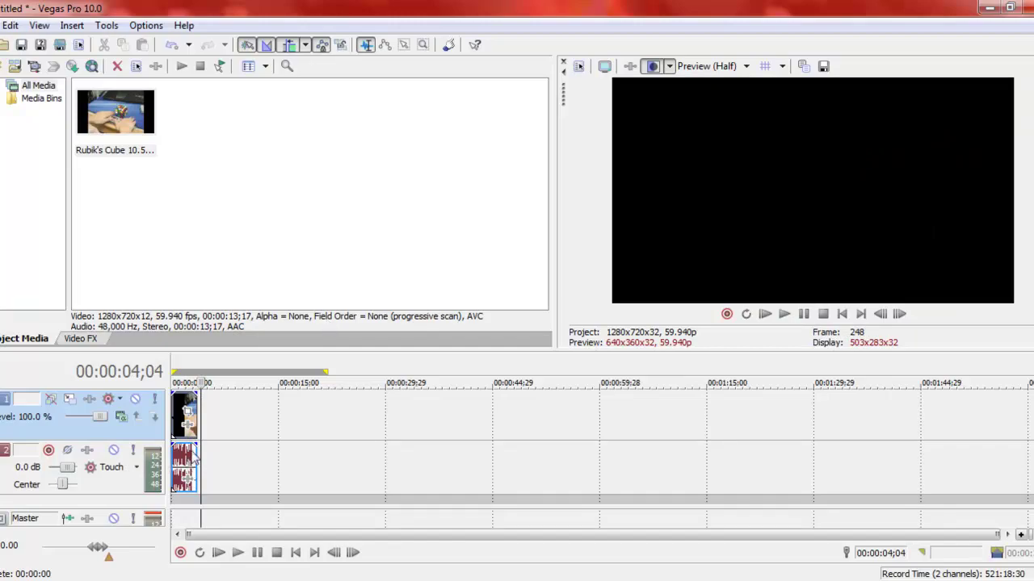
{"action": "left_click_drag", "start_coordinate": [196, 459], "coordinate": [247, 452]}
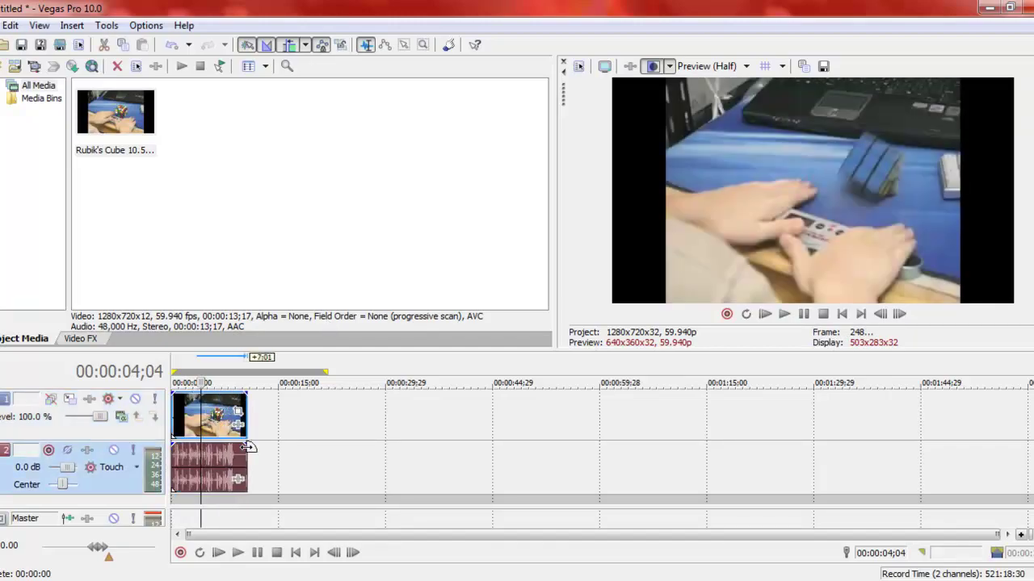
Step frame by frame to 00:00:04;06, split the events there, and move the second piece right
{"action": "left_click", "coordinate": [237, 413]}
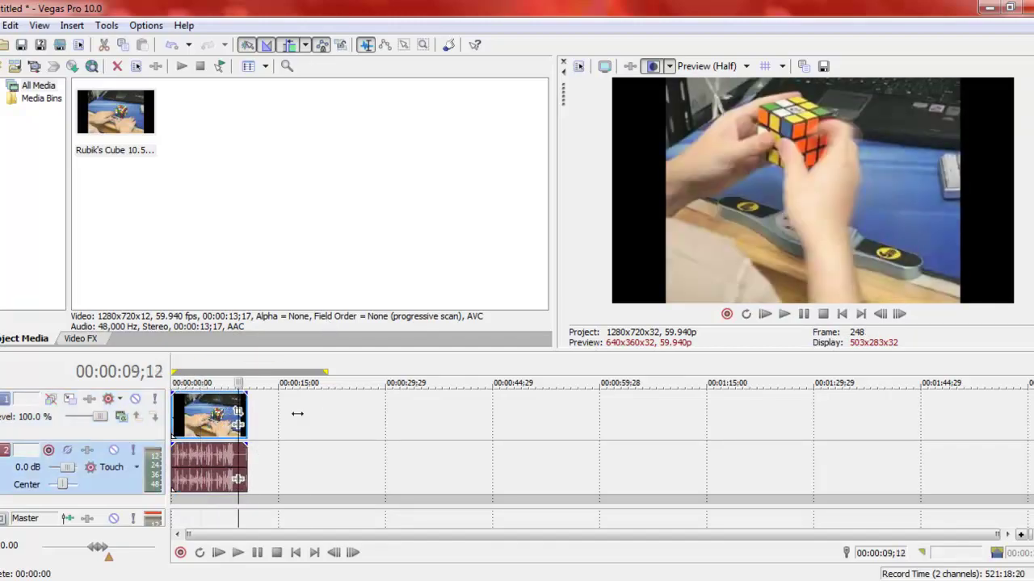
{"action": "left_click", "coordinate": [332, 412]}
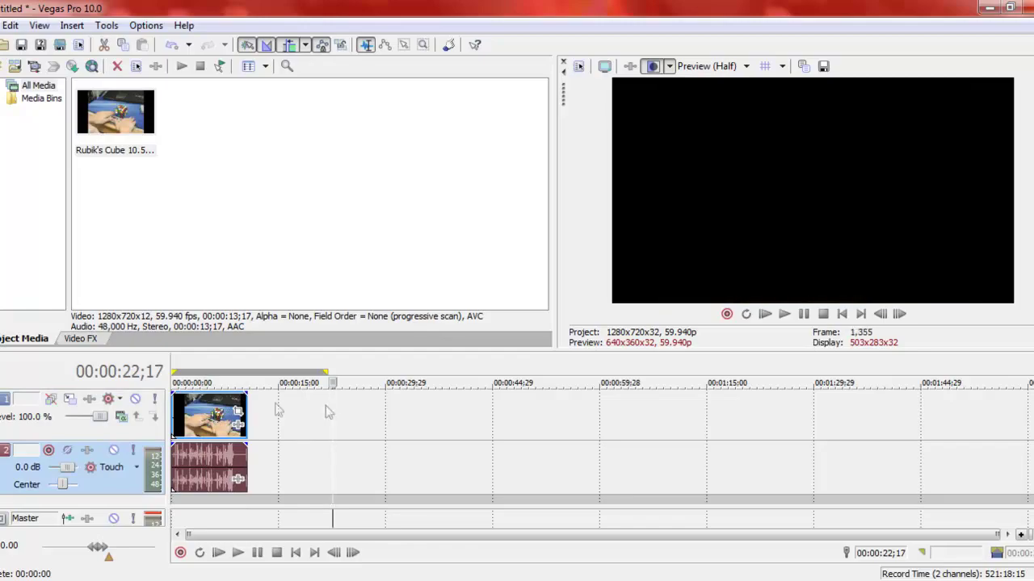
{"action": "left_click", "coordinate": [199, 408]}
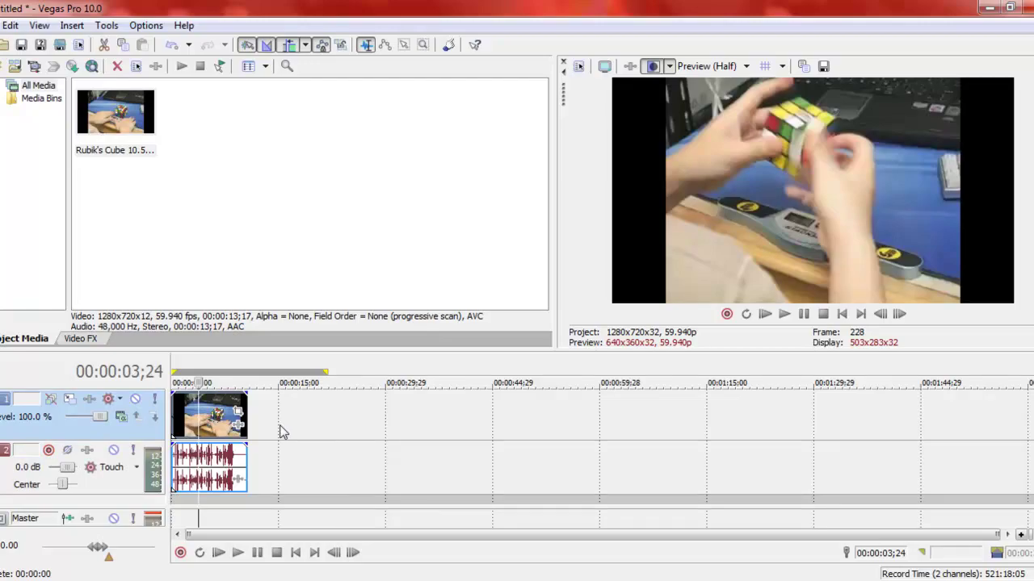
{"action": "key", "text": "Right"}
{"action": "key", "text": "Right"}
{"action": "key", "text": "Right"}
{"action": "key", "text": "Right"}
{"action": "key", "text": "Right"}
{"action": "key", "text": "Right"}
{"action": "key", "text": "Right"}
{"action": "key", "text": "Right"}
{"action": "key", "text": "Right"}
{"action": "key", "text": "Right"}
{"action": "key", "text": "Right"}
{"action": "key", "text": "Right"}
{"action": "key", "text": "Right"}
{"action": "key", "text": "Right"}
{"action": "key", "text": "Right"}
{"action": "key", "text": "Right"}
{"action": "key", "text": "Right"}
{"action": "key", "text": "Right"}
{"action": "key", "text": "Right"}
{"action": "key", "text": "Right"}
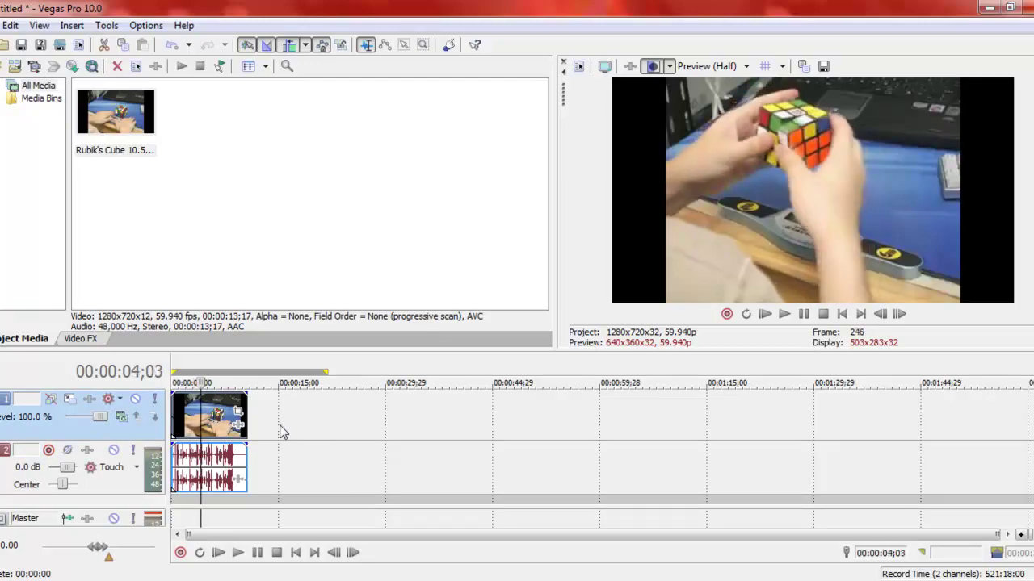
{"action": "key", "text": "Left"}
{"action": "key", "text": "Left"}
{"action": "key", "text": "Left"}
{"action": "key", "text": "Left"}
{"action": "key", "text": "Left"}
{"action": "key", "text": "Left"}
{"action": "key", "text": "Left"}
{"action": "key", "text": "Left"}
{"action": "key", "text": "Left"}
{"action": "key", "text": "Left"}
{"action": "key", "text": "Left"}
{"action": "key", "text": "Left"}
{"action": "key", "text": "Left"}
{"action": "key", "text": "Left"}
{"action": "key", "text": "Left"}
{"action": "key", "text": "Left"}
{"action": "key", "text": "Left"}
{"action": "key", "text": "Left"}
{"action": "key", "text": "Left"}
{"action": "key", "text": "Left"}
{"action": "key", "text": "Left"}
{"action": "key", "text": "Left"}
{"action": "key", "text": "Left"}
{"action": "key", "text": "Left"}
{"action": "key", "text": "Left"}
{"action": "key", "text": "Left"}
{"action": "key", "text": "Left"}
{"action": "key", "text": "Left"}
{"action": "key", "text": "Left"}
{"action": "key", "text": "Left"}
{"action": "key", "text": "Right"}
{"action": "key", "text": "Right"}
{"action": "key", "text": "Right"}
{"action": "key", "text": "Right"}
{"action": "key", "text": "Right"}
{"action": "key", "text": "Right"}
{"action": "key", "text": "Right"}
{"action": "key", "text": "Right"}
{"action": "key", "text": "Right"}
{"action": "key", "text": "Right"}
{"action": "key", "text": "Right"}
{"action": "key", "text": "Right"}
{"action": "key", "text": "Right"}
{"action": "key", "text": "Right"}
{"action": "key", "text": "Right"}
{"action": "key", "text": "Right"}
{"action": "key", "text": "Right"}
{"action": "key", "text": "Right"}
{"action": "key", "text": "Right"}
{"action": "key", "text": "Right"}
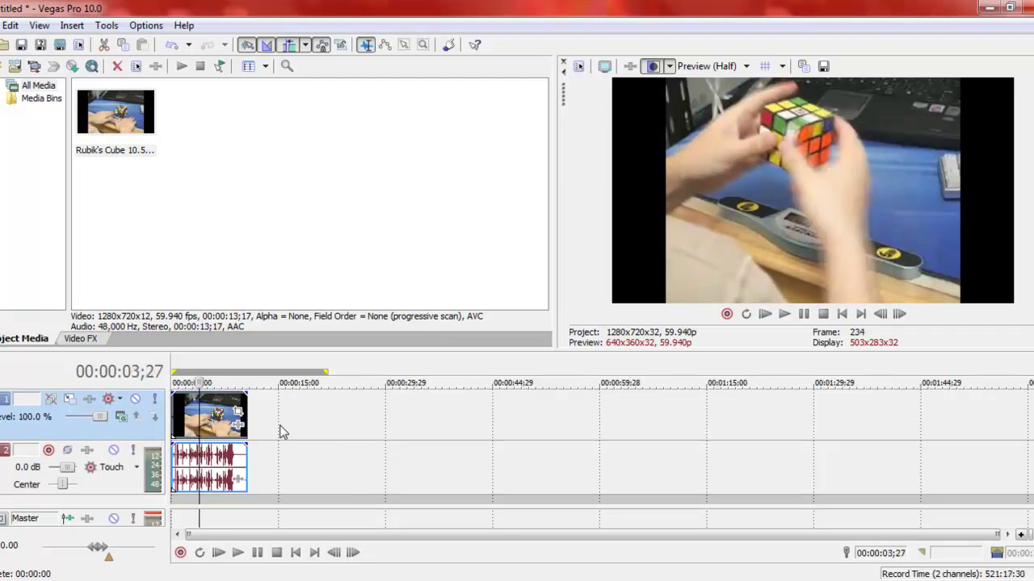
{"action": "key", "text": "Left"}
{"action": "key", "text": "Left"}
{"action": "key", "text": "Left"}
{"action": "key", "text": "Left"}
{"action": "key", "text": "Left"}
{"action": "key", "text": "Left"}
{"action": "key", "text": "Left"}
{"action": "key", "text": "Left"}
{"action": "key", "text": "Left"}
{"action": "key", "text": "Left"}
{"action": "key", "text": "Left"}
{"action": "key", "text": "Left"}
{"action": "key", "text": "Left"}
{"action": "key", "text": "Left"}
{"action": "key", "text": "Left"}
{"action": "key", "text": "Left"}
{"action": "key", "text": "Left"}
{"action": "key", "text": "Left"}
{"action": "key", "text": "Right"}
{"action": "key", "text": "Right"}
{"action": "key", "text": "Right"}
{"action": "key", "text": "Right"}
{"action": "key", "text": "Right"}
{"action": "key", "text": "Right"}
{"action": "key", "text": "Right"}
{"action": "key", "text": "Right"}
{"action": "key", "text": "Right"}
{"action": "key", "text": "Right"}
{"action": "key", "text": "Right"}
{"action": "key", "text": "Right"}
{"action": "key", "text": "Right"}
{"action": "key", "text": "Right"}
{"action": "key", "text": "Right"}
{"action": "key", "text": "Right"}
{"action": "key", "text": "Right"}
{"action": "key", "text": "Right"}
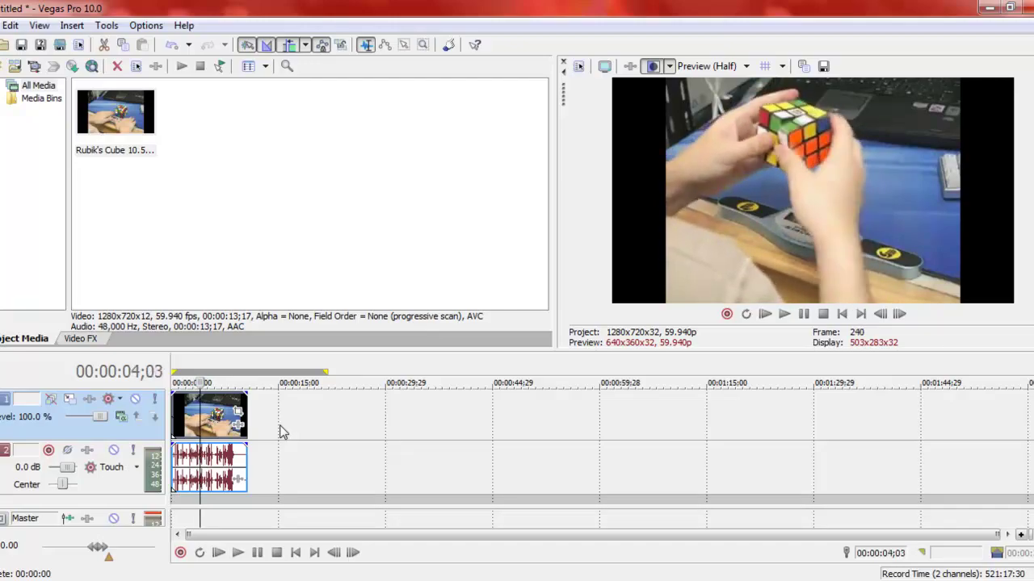
{"action": "key", "text": "s"}
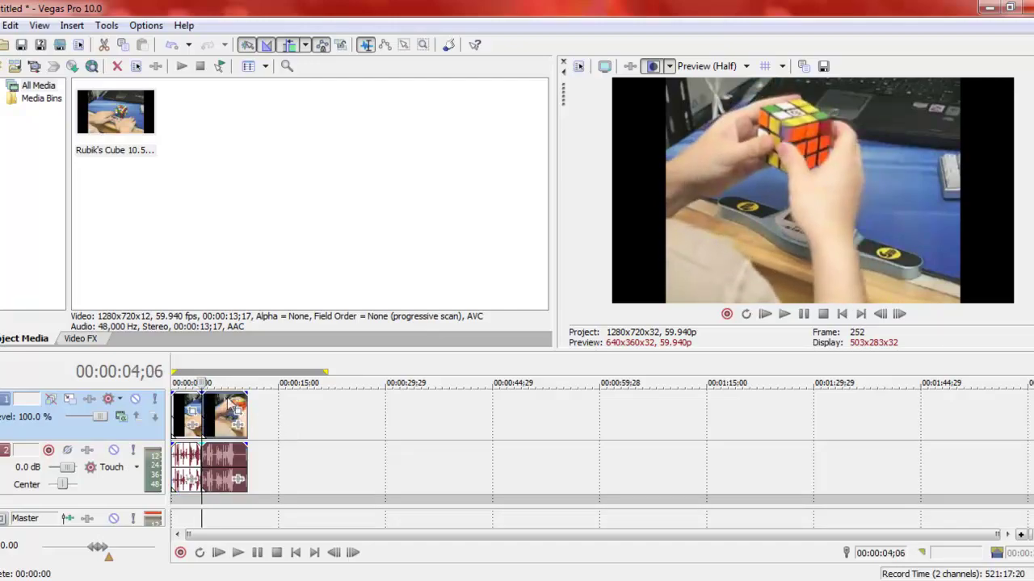
{"action": "left_click_drag", "start_coordinate": [213, 411], "coordinate": [276, 415]}
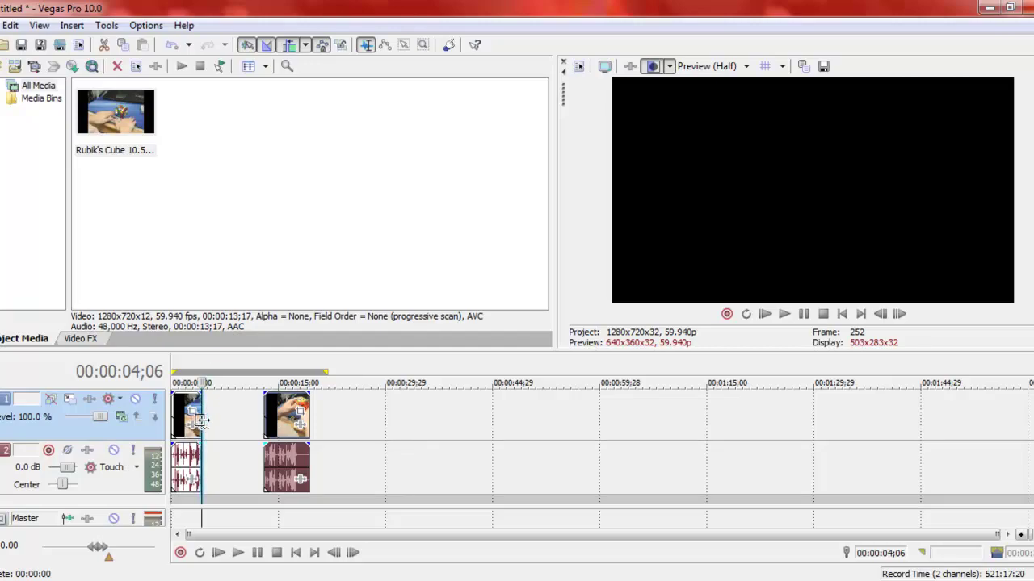
Lengthen the first piece, shorten the second, play the edit, and select the first 15 seconds
{"action": "left_click_drag", "start_coordinate": [202, 420], "coordinate": [221, 420]}
{"action": "left_click_drag", "start_coordinate": [295, 426], "coordinate": [315, 428]}
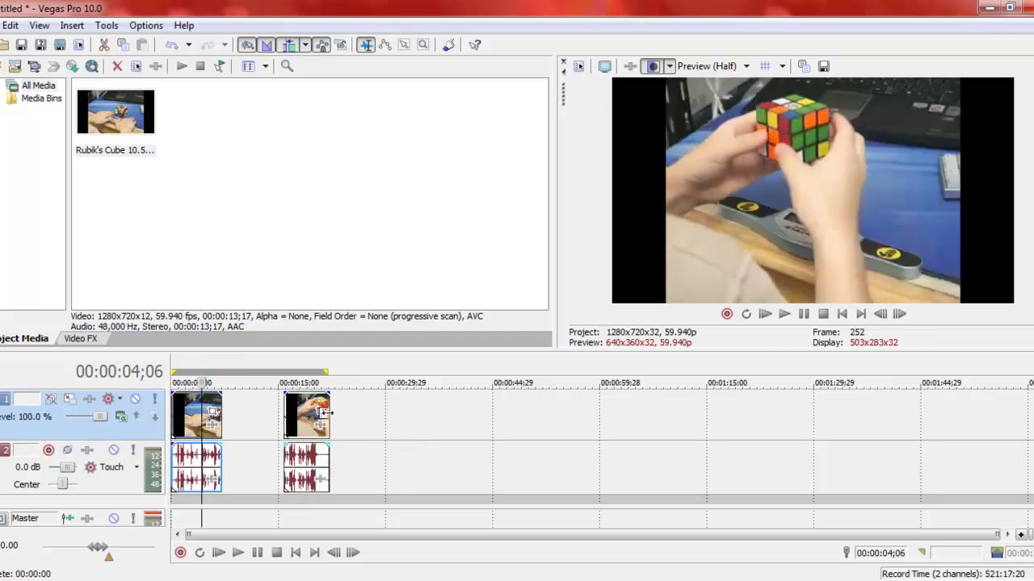
{"action": "left_click_drag", "start_coordinate": [328, 412], "coordinate": [239, 416]}
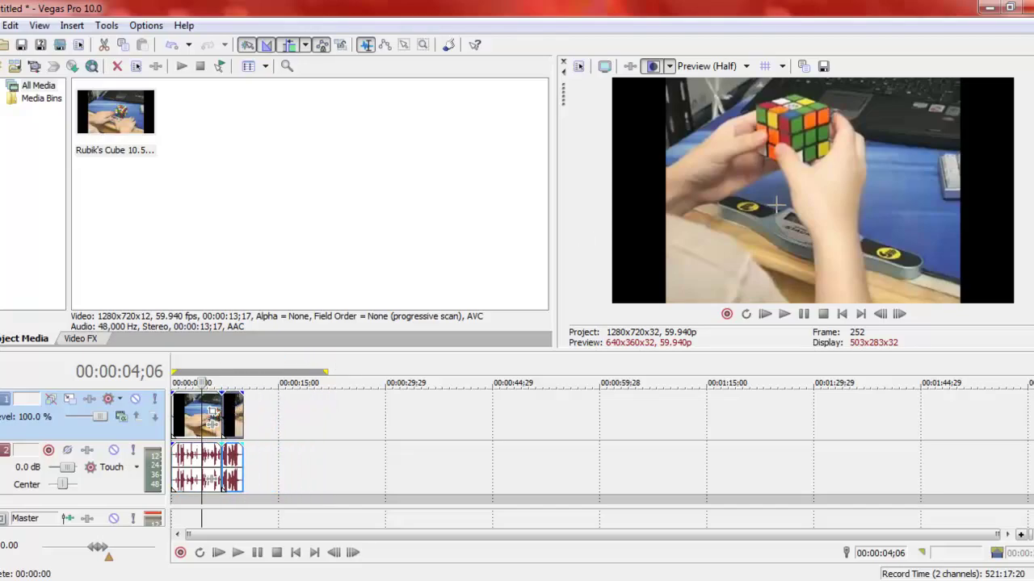
{"action": "left_click", "coordinate": [785, 316]}
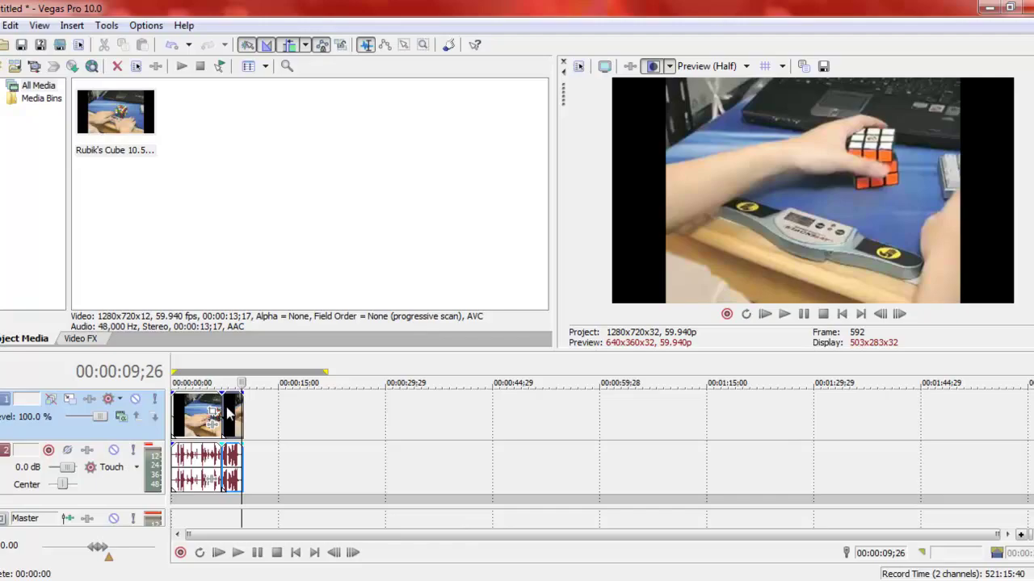
{"action": "left_click_drag", "start_coordinate": [281, 416], "coordinate": [173, 416]}
Replace the edited events with the original clip and split it at 00:00:06;08
{"action": "key", "text": "Delete"}
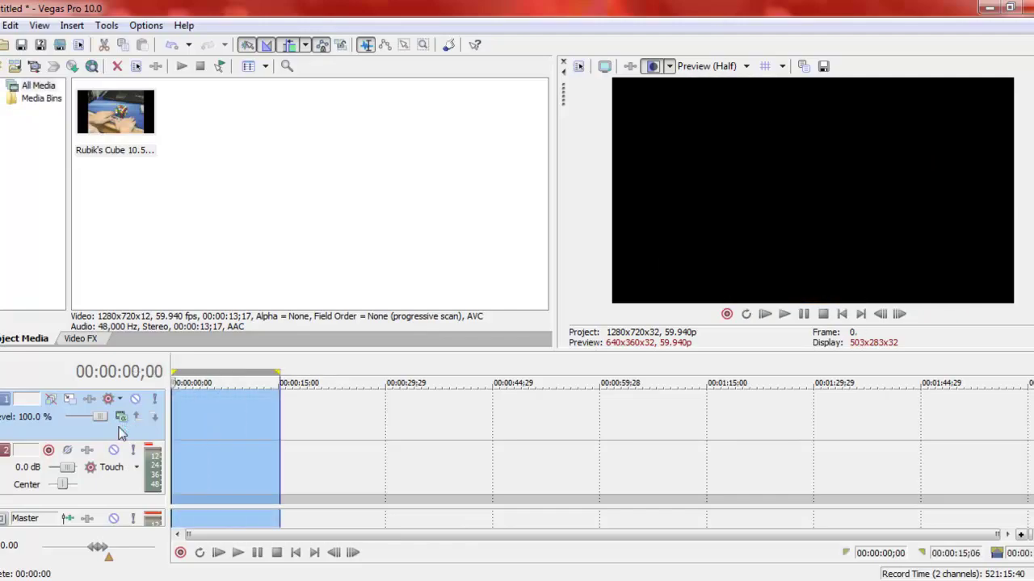
{"action": "left_click_drag", "start_coordinate": [116, 113], "coordinate": [182, 476]}
{"action": "left_click", "coordinate": [352, 453]}
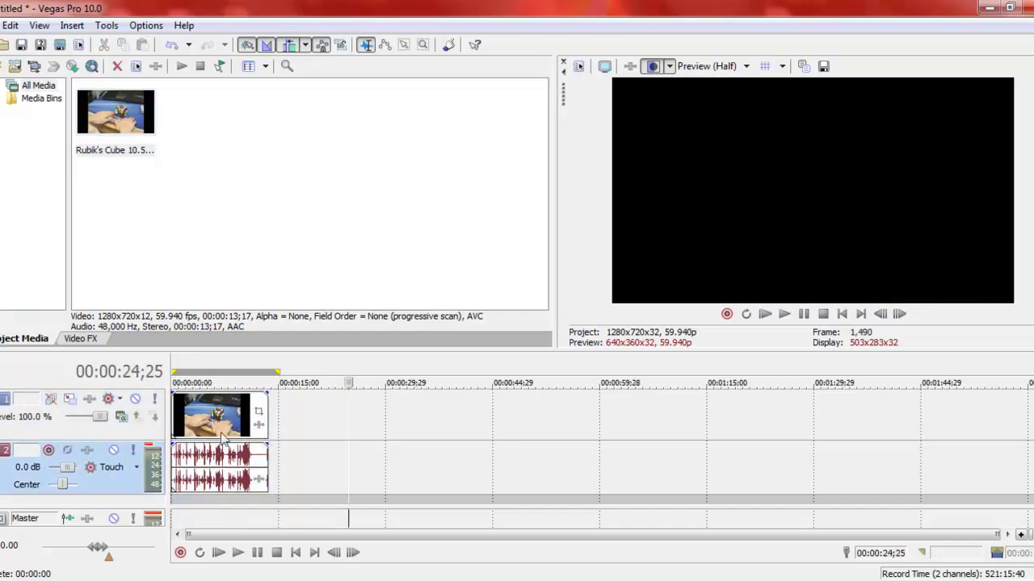
{"action": "left_click", "coordinate": [221, 441]}
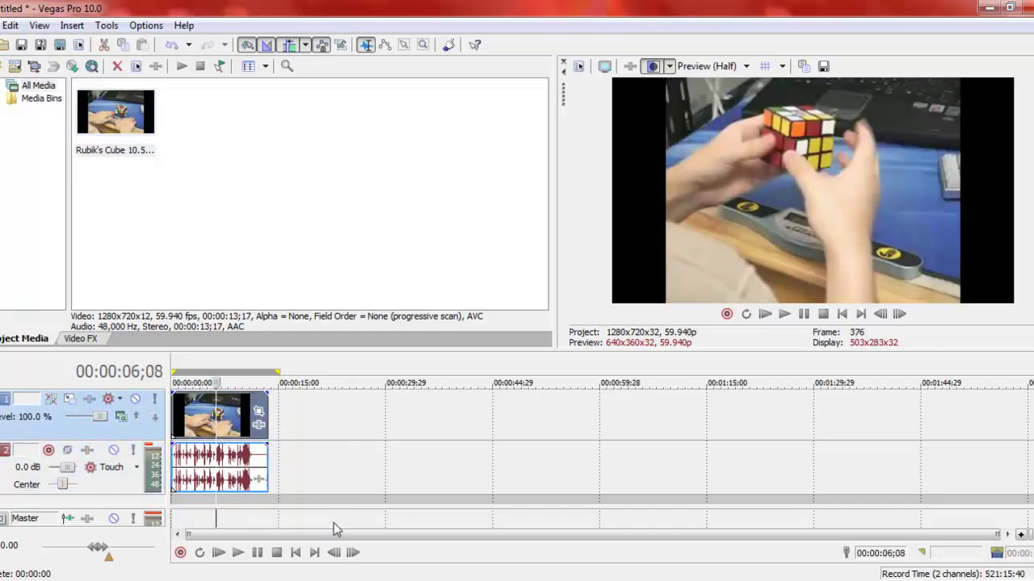
{"action": "key", "text": "s"}
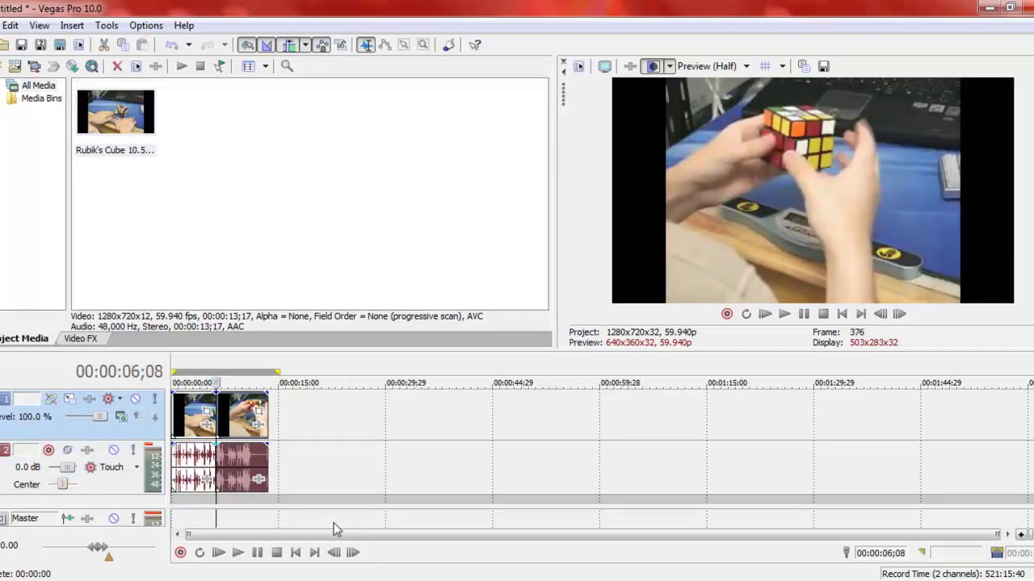
Save a snapshot of the current preview frame as rub.jpg
{"action": "left_click", "coordinate": [824, 66]}
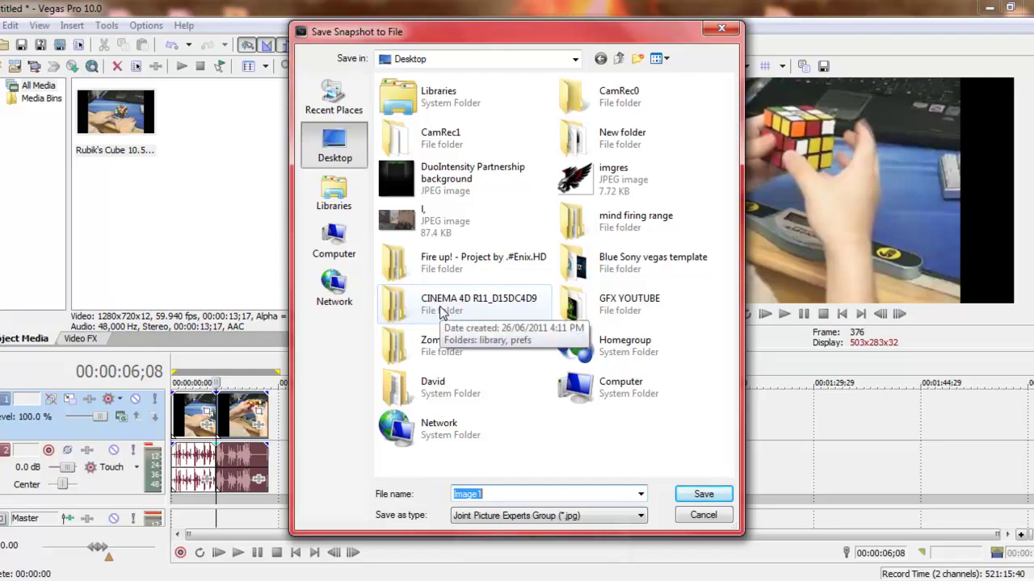
{"action": "type", "text": "rub"}
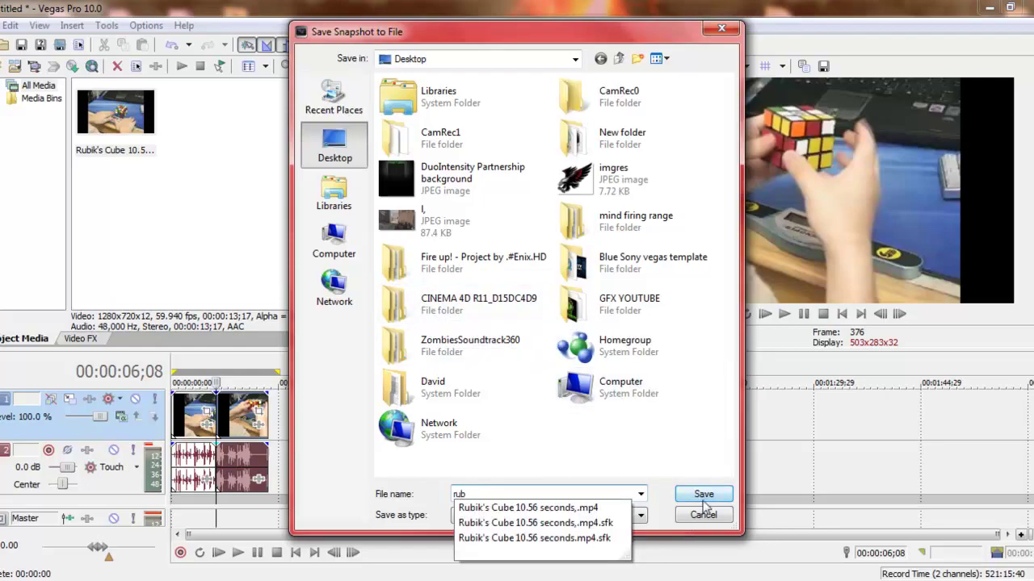
{"action": "left_click", "coordinate": [703, 494]}
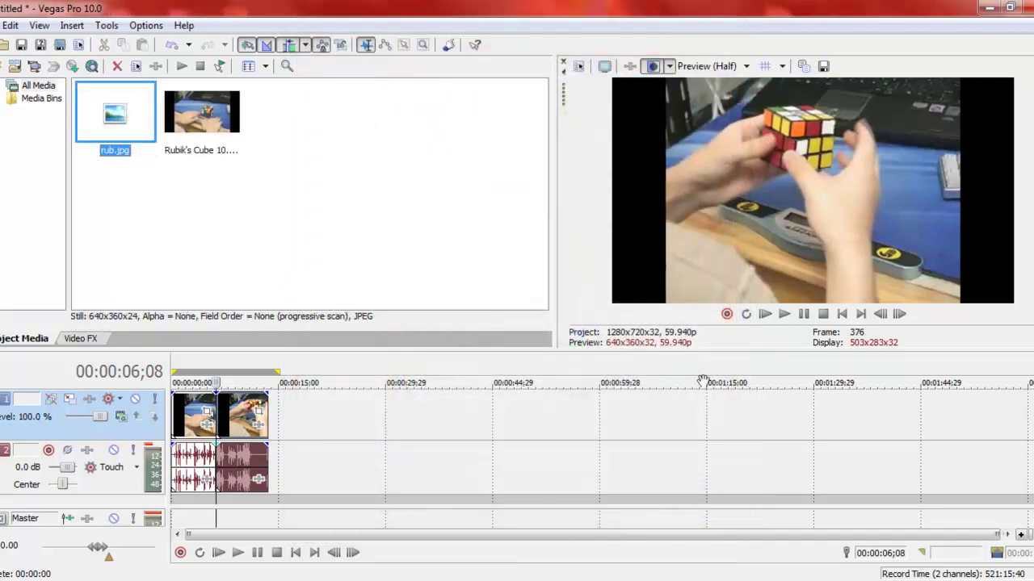
Insert rub.jpg between the two clip pieces, shorten it, and butt the last piece against it
{"action": "left_click_drag", "start_coordinate": [242, 408], "coordinate": [301, 408]}
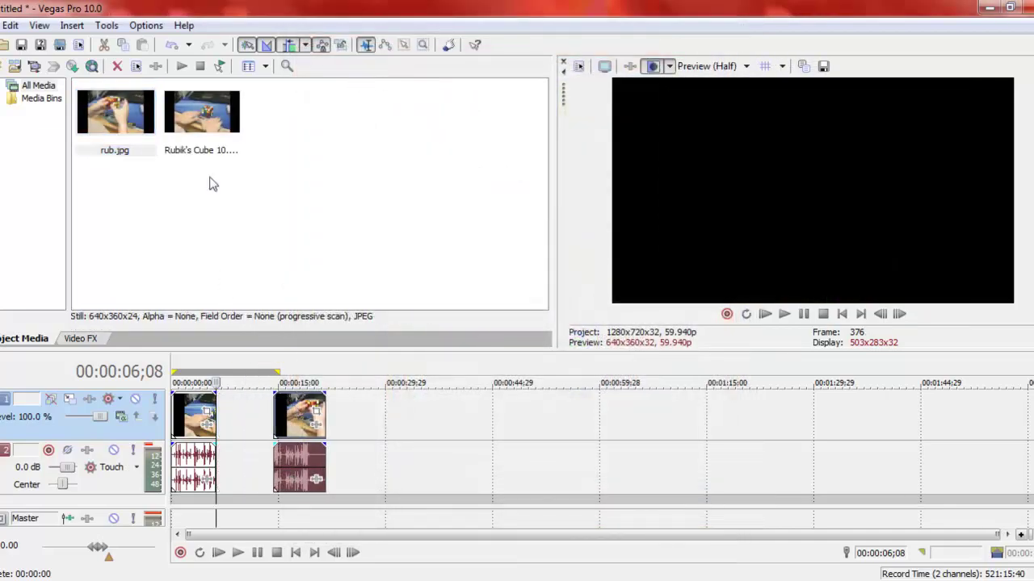
{"action": "left_click_drag", "start_coordinate": [201, 142], "coordinate": [213, 113]}
{"action": "left_click", "coordinate": [105, 121]}
{"action": "left_click_drag", "start_coordinate": [105, 122], "coordinate": [239, 416]}
{"action": "mouse_move", "coordinate": [338, 416]}
{"action": "left_mouse_down"}
{"action": "mouse_move", "coordinate": [280, 413]}
{"action": "mouse_move", "coordinate": [353, 419]}
{"action": "left_mouse_up"}
{"action": "left_click_drag", "start_coordinate": [252, 416], "coordinate": [240, 416]}
{"action": "left_click_drag", "start_coordinate": [327, 420], "coordinate": [260, 420]}
Play and scrub through the edit to check the freeze frame
{"action": "left_click", "coordinate": [204, 482]}
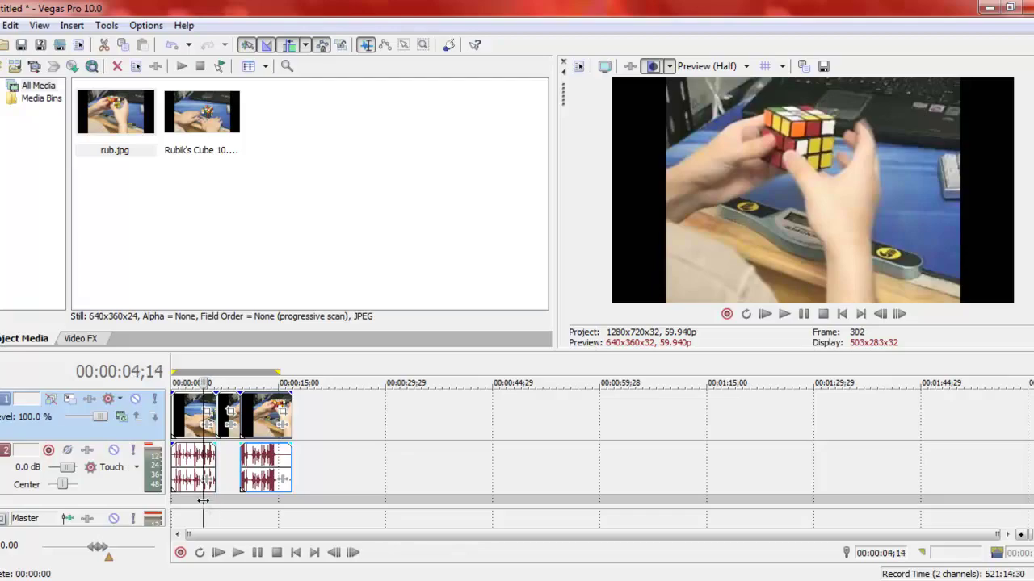
{"action": "left_click", "coordinate": [784, 315]}
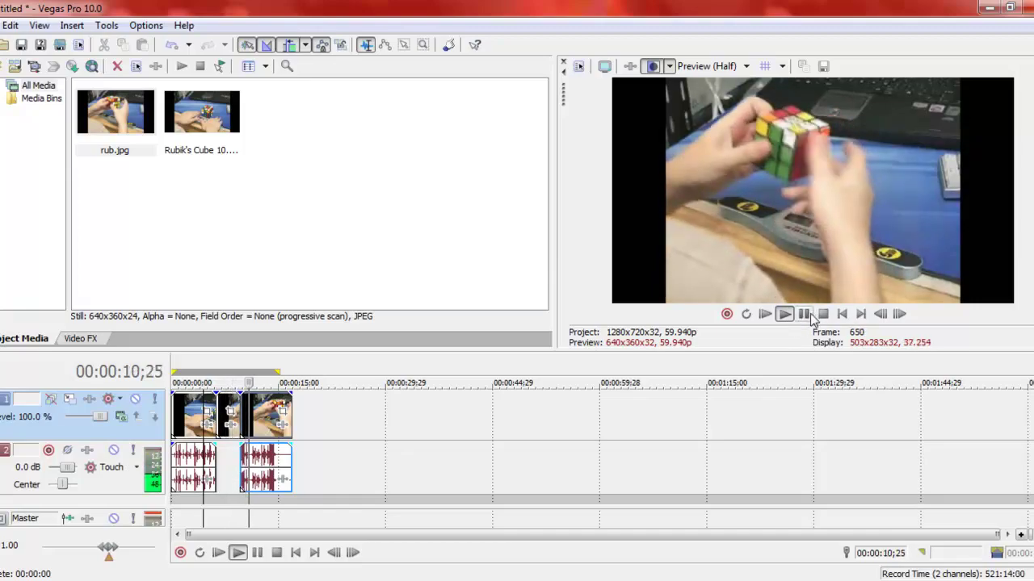
{"action": "left_click", "coordinate": [810, 316]}
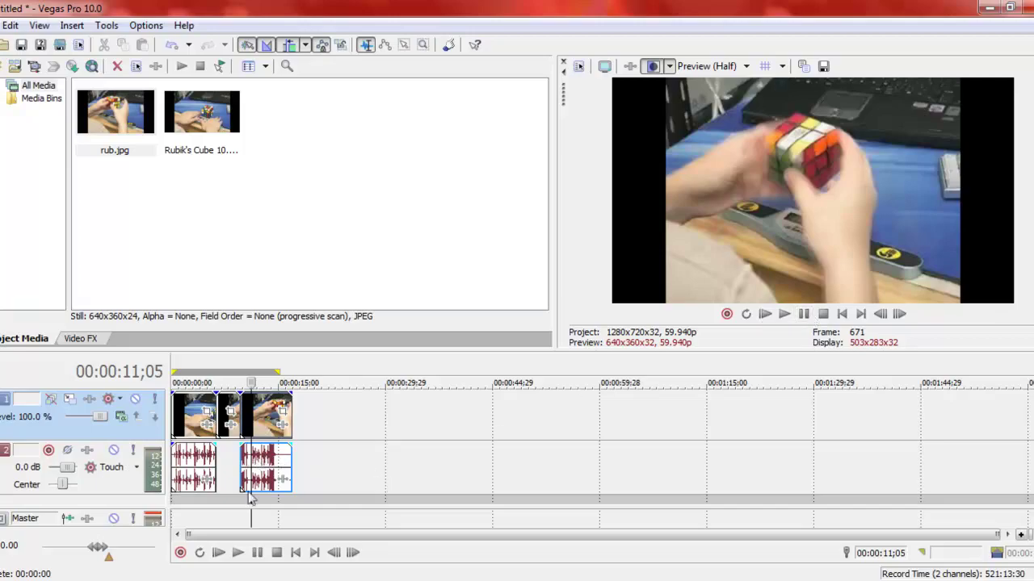
{"action": "left_click_drag", "start_coordinate": [250, 501], "coordinate": [297, 480]}
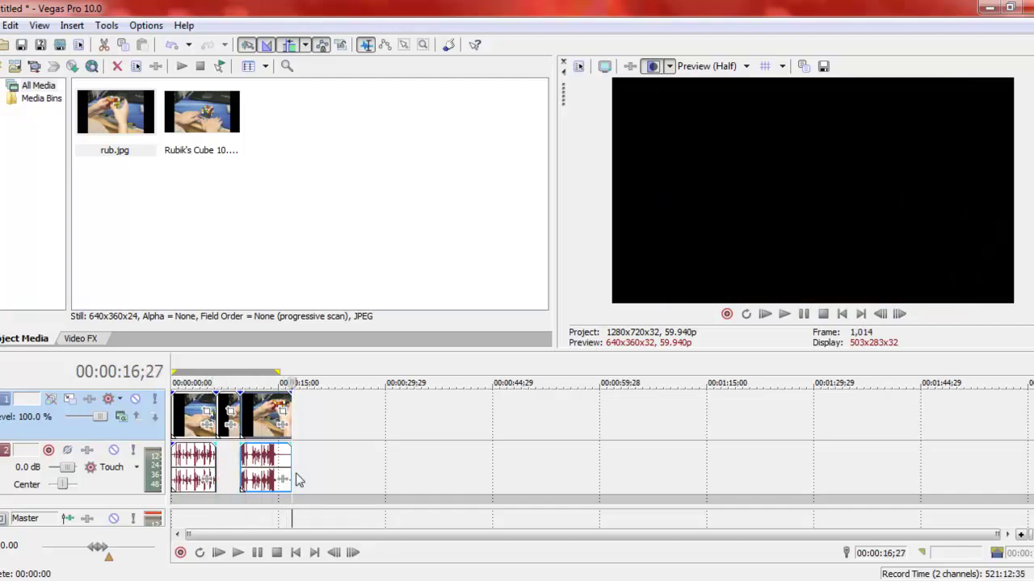